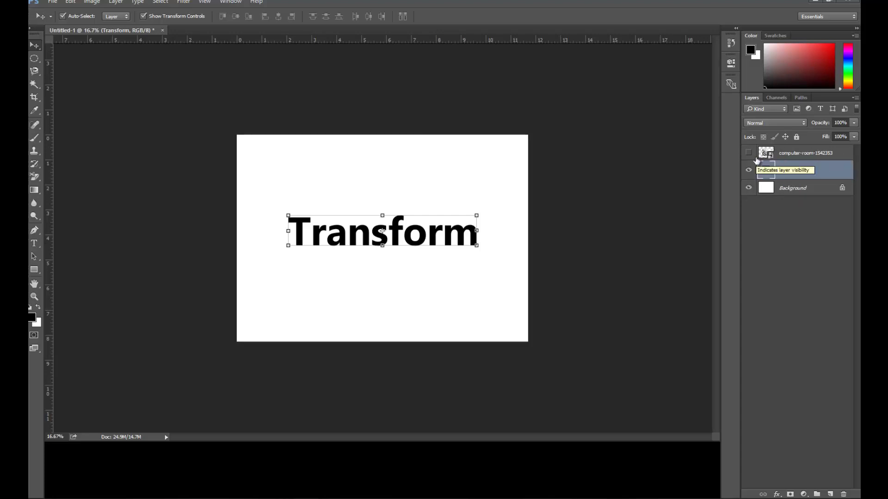
Select the Transform text layer and start Free Transform on it with Ctrl+T.
click(584, 207)
click(399, 244)
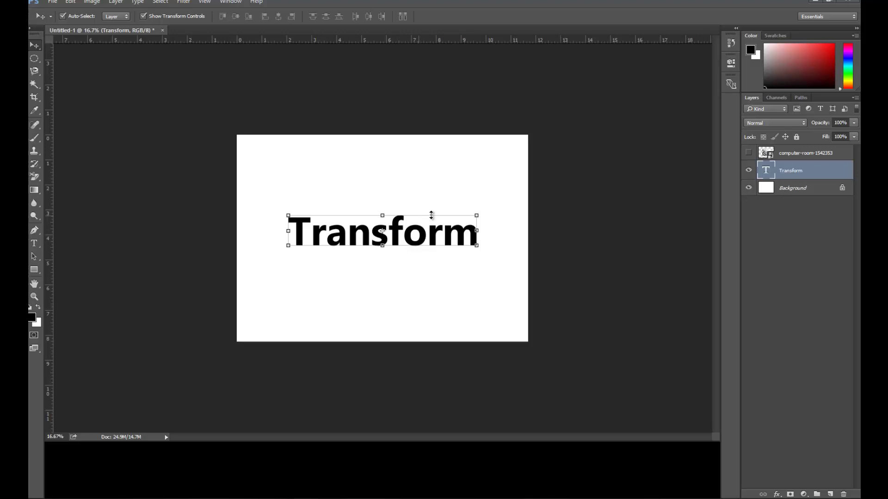
click(69, 2)
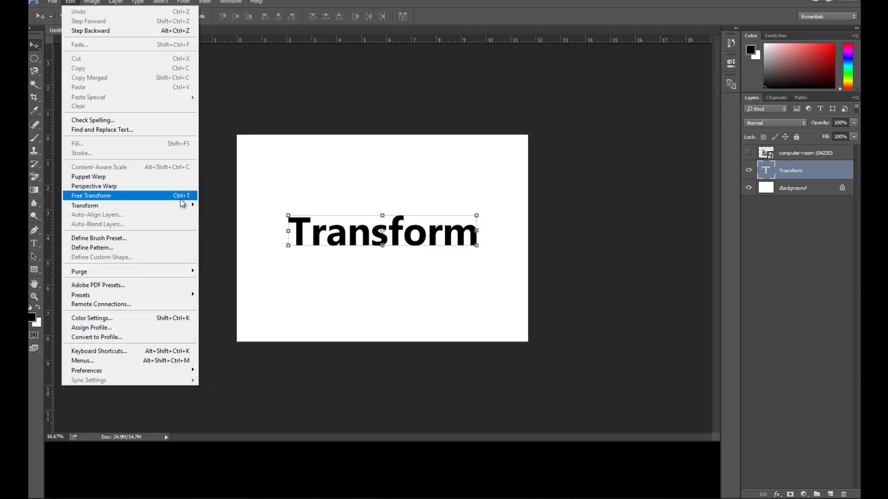
click(356, 18)
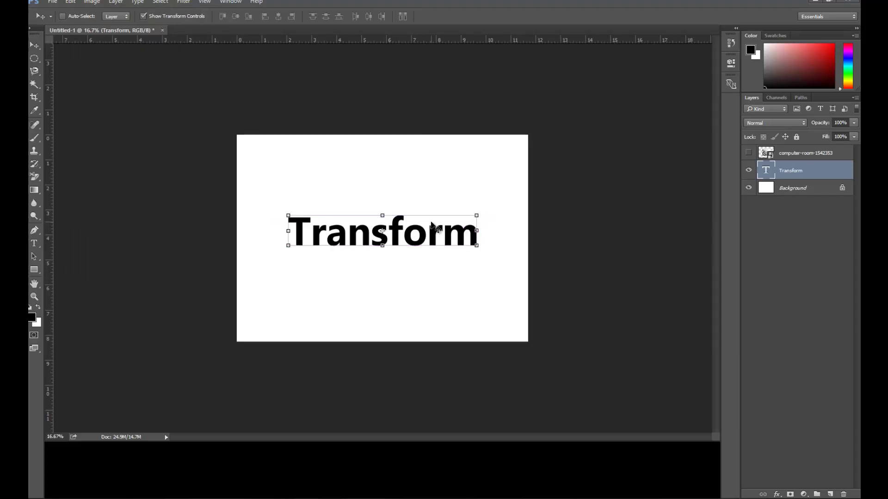
key(ctrl+t)
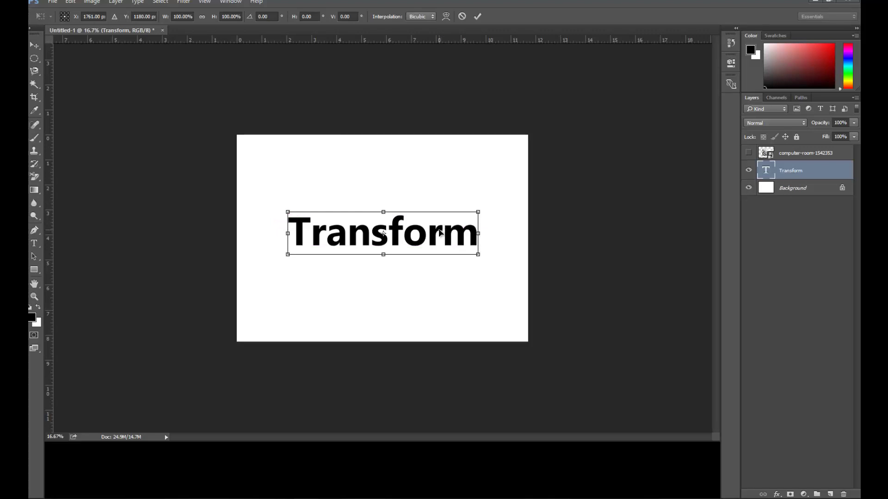
right_click(440, 232)
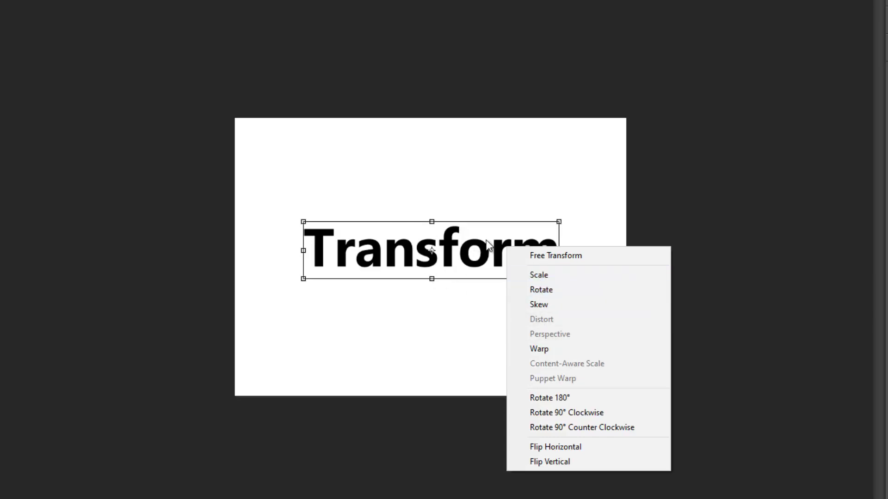
click(543, 304)
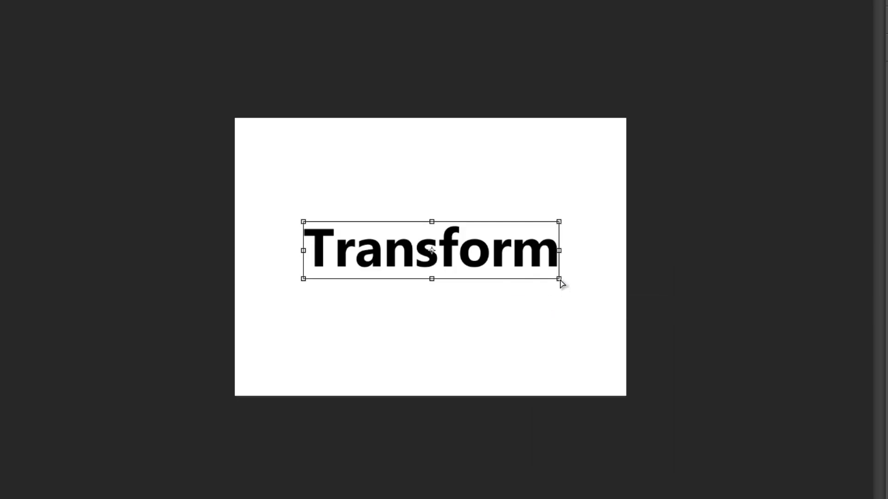
mouse_move(558, 279)
mouse_down()
mouse_move(563, 309)
mouse_move(549, 343)
mouse_move(564, 307)
mouse_move(567, 226)
mouse_move(562, 315)
mouse_move(563, 242)
mouse_move(562, 283)
mouse_move(563, 273)
mouse_up()
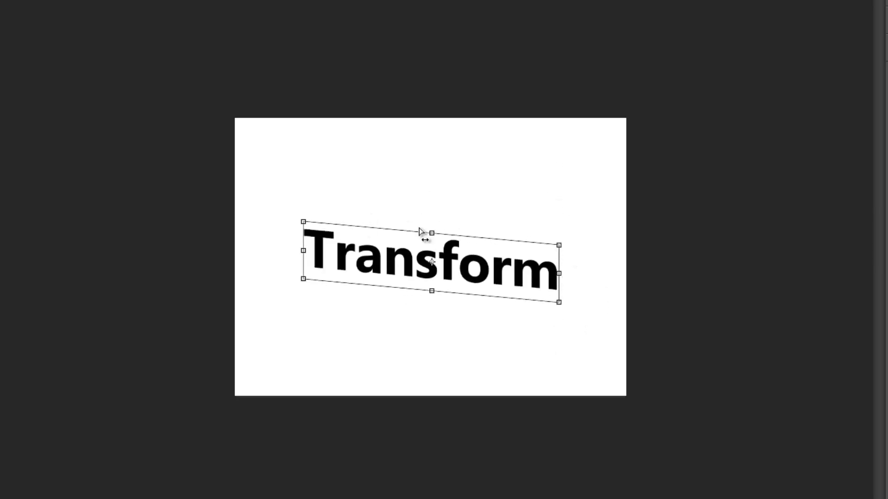
drag(455, 239, 489, 239)
mouse_move(408, 238)
mouse_down()
mouse_move(337, 226)
mouse_move(404, 222)
mouse_move(405, 234)
mouse_up()
drag(304, 281, 350, 288)
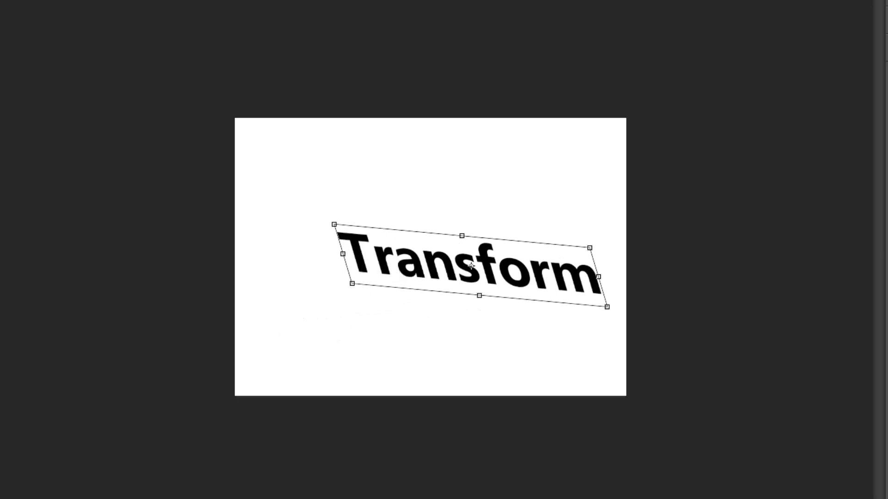
key(ctrl+z)
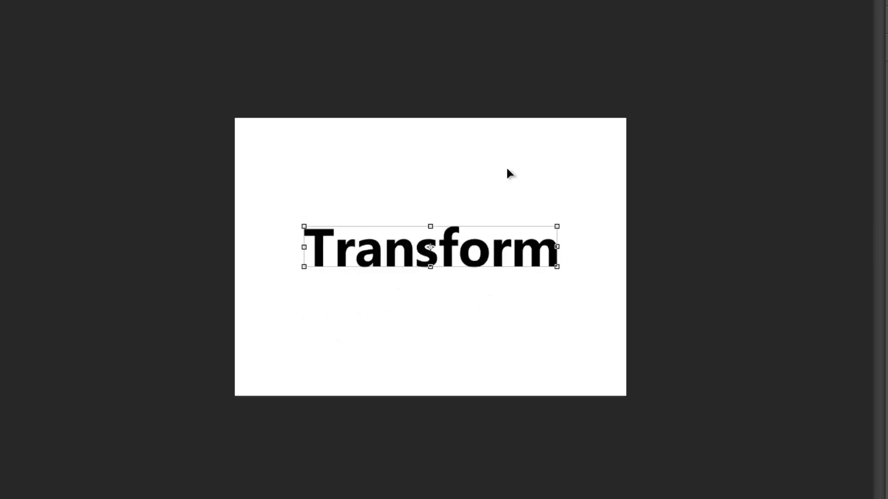
Start Free Transform again on the Transform text layer.
right_click(465, 247)
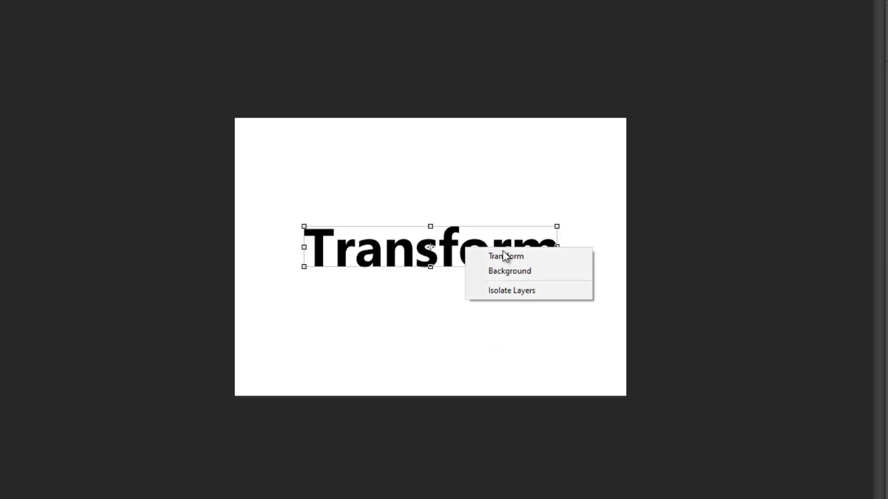
right_click(449, 242)
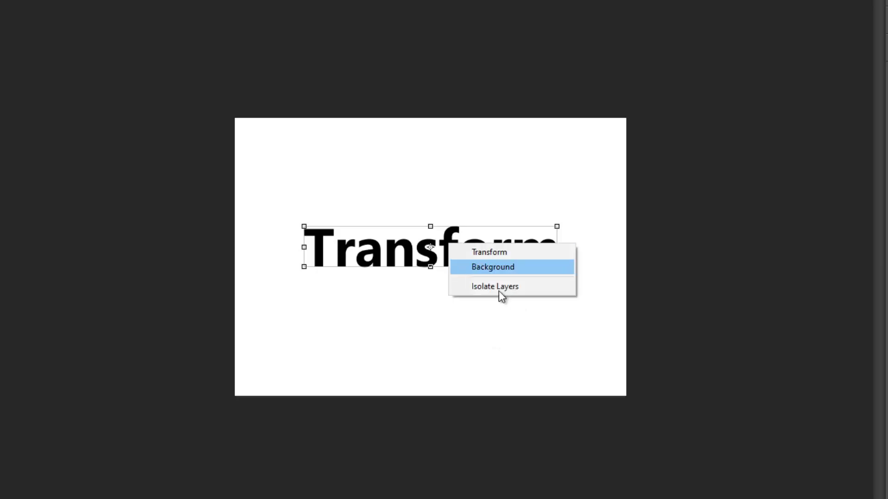
click(440, 245)
key(Return)
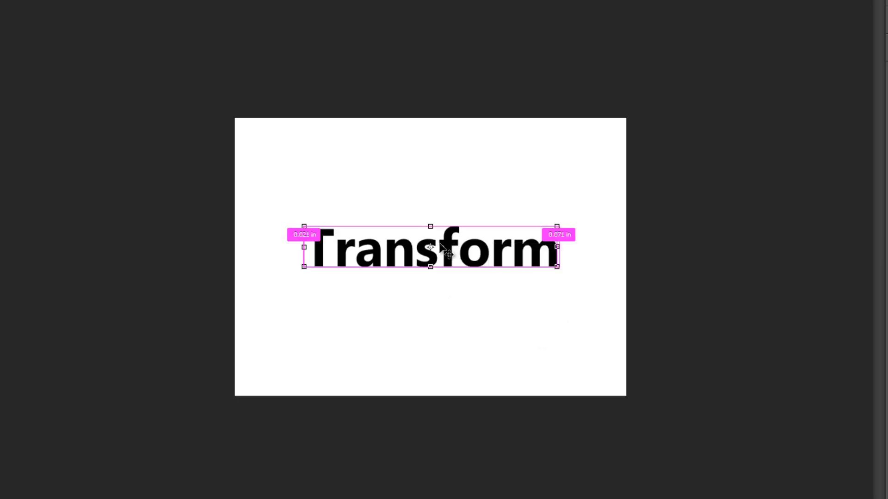
key(ctrl+t)
Switch to Warp and drag the Transform text slightly left and down.
right_click(439, 245)
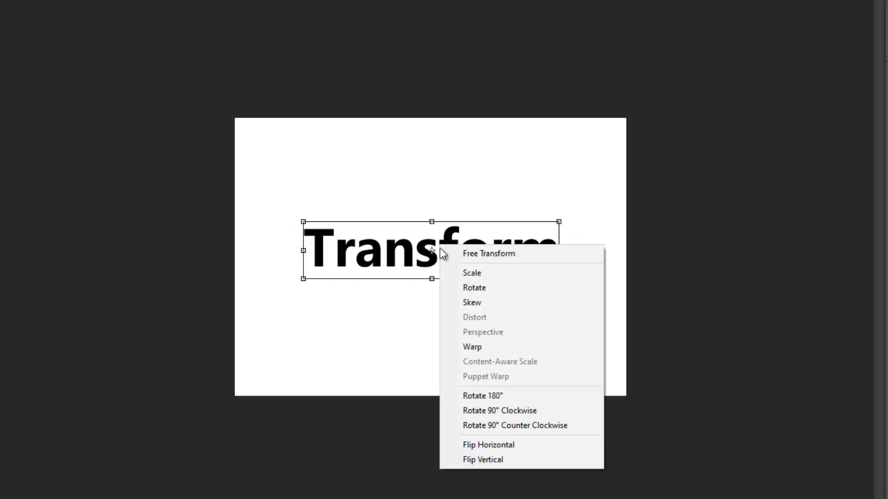
click(471, 347)
drag(493, 245, 477, 254)
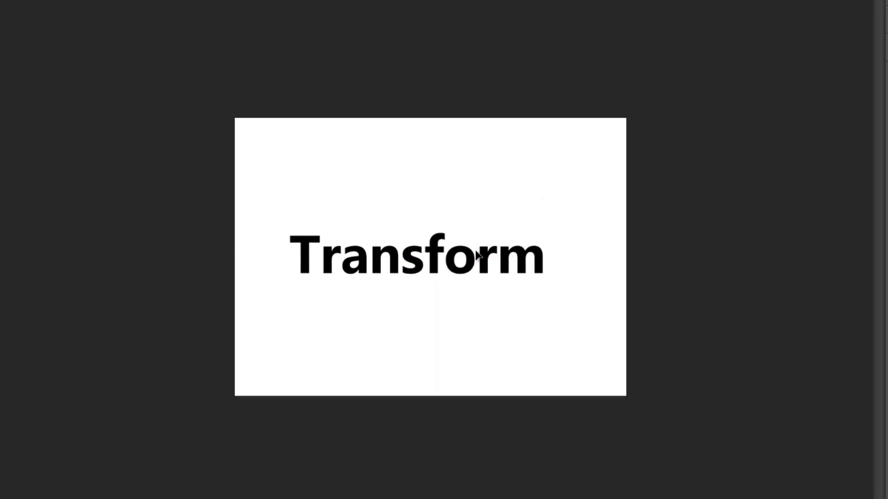
Restart Free Transform on the level, unwarped Transform text.
right_click(496, 267)
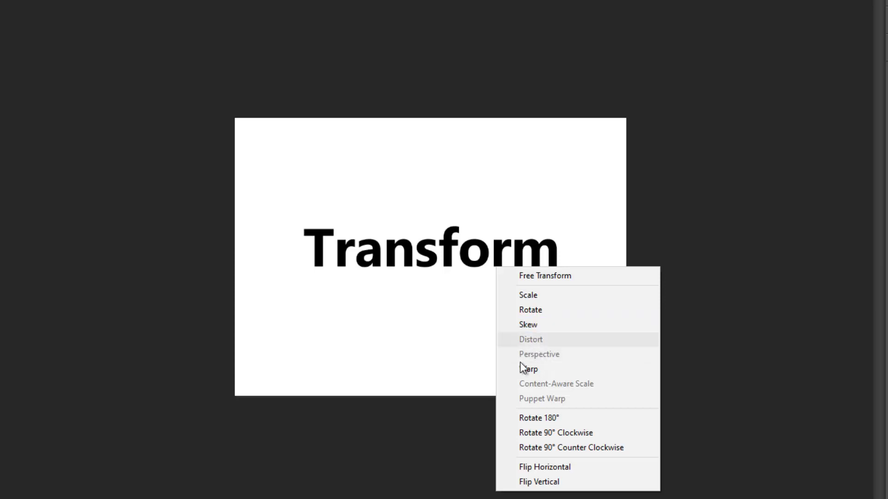
click(417, 274)
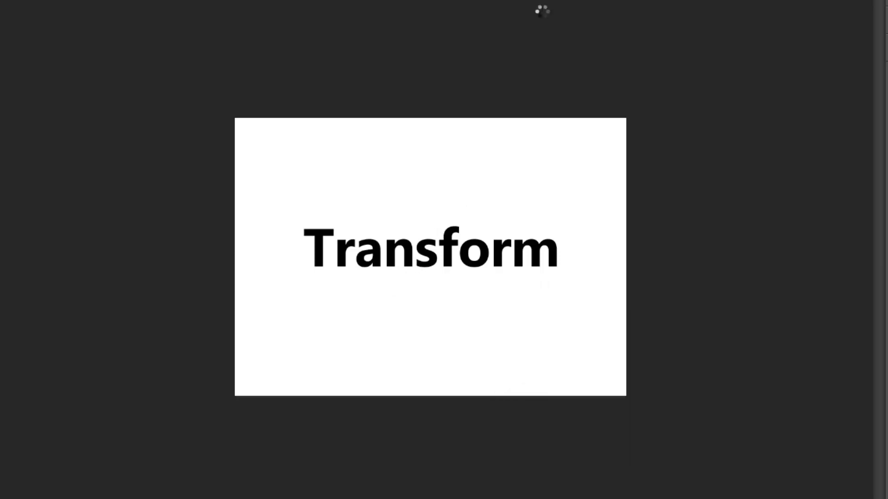
key(ctrl+t)
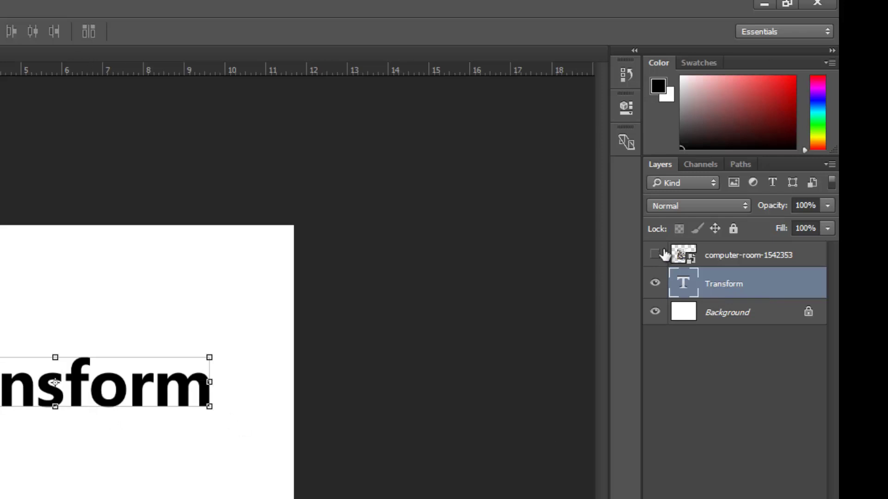
Duplicate the Transform layer as 'Transform copy' and hide the original Transform layer.
right_click(716, 285)
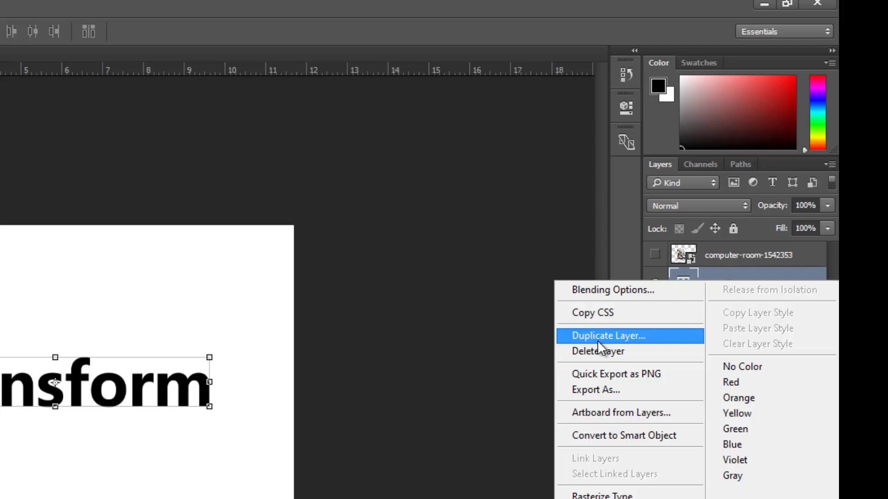
click(719, 284)
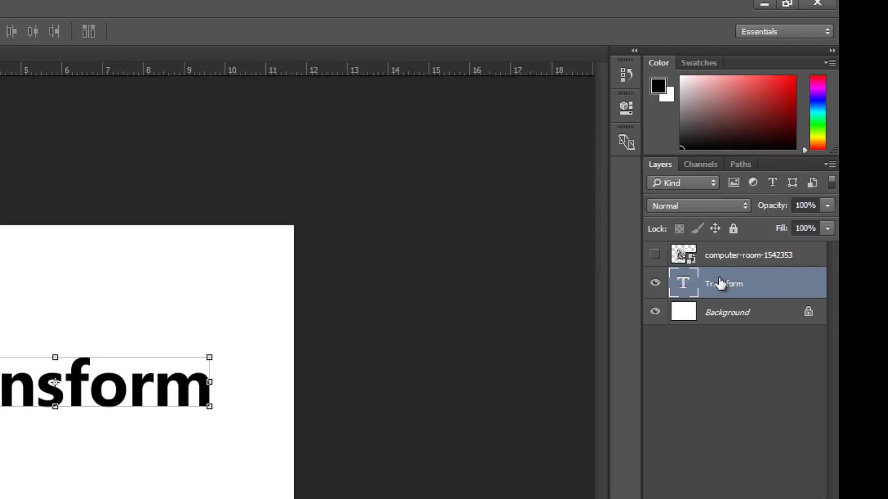
drag(719, 283, 793, 498)
drag(831, 426, 830, 494)
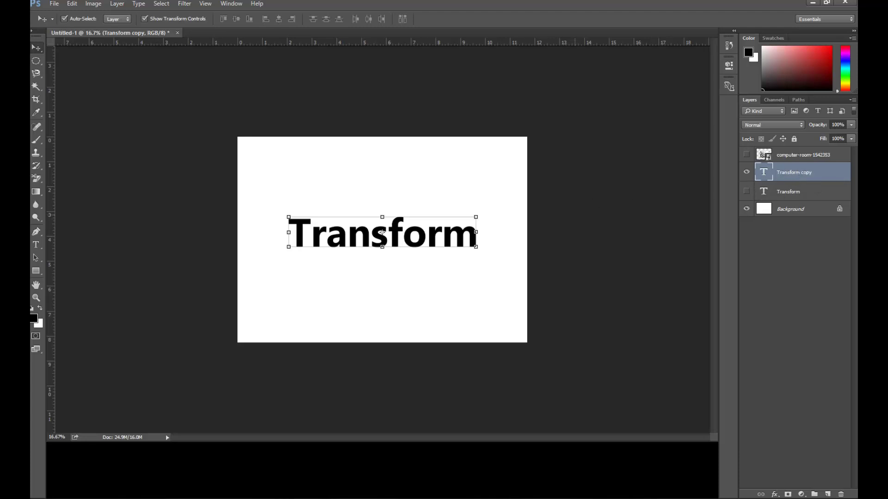
Rasterize the Transform copy text layer and nudge it slightly left and down.
right_click(802, 175)
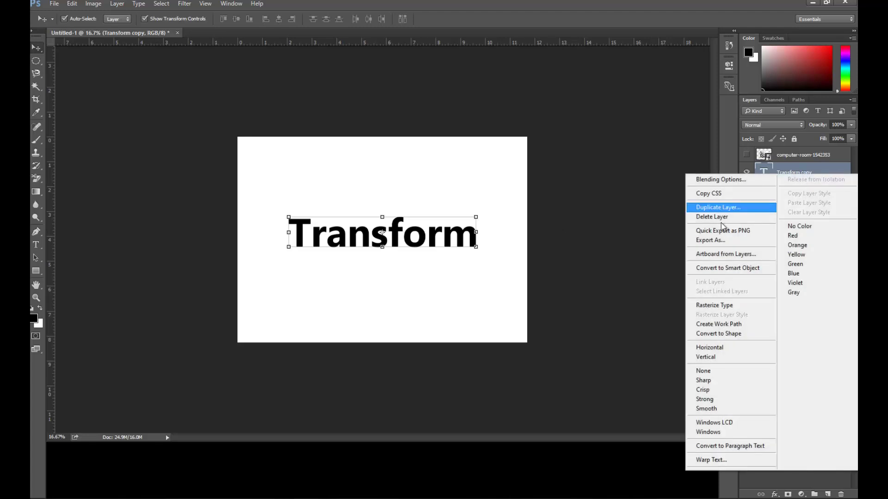
click(710, 307)
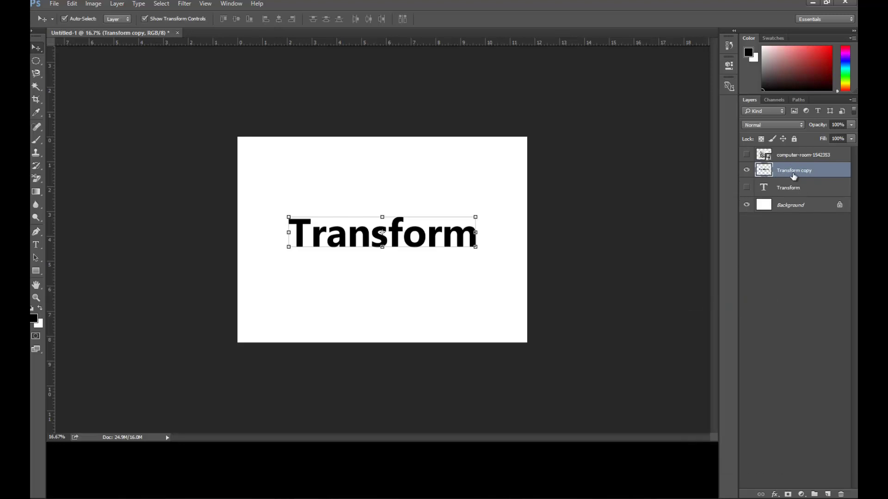
mouse_move(418, 250)
mouse_down()
mouse_move(430, 240)
mouse_move(392, 249)
mouse_move(410, 252)
mouse_up()
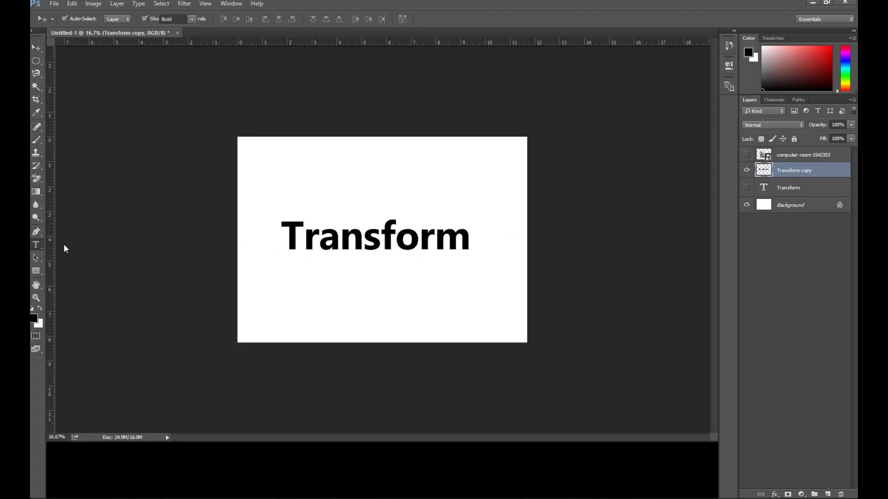
Discard an accidental new text layer and reselect the Transform copy layer.
click(35, 245)
click(376, 238)
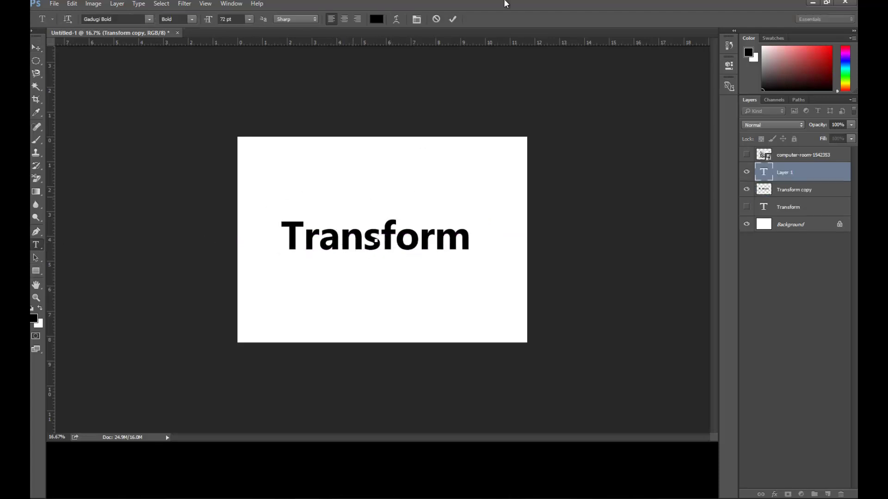
click(436, 20)
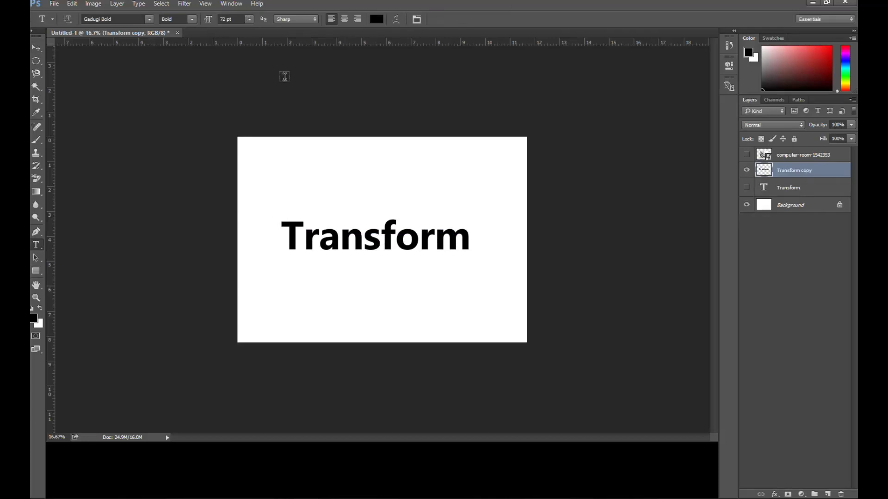
click(36, 47)
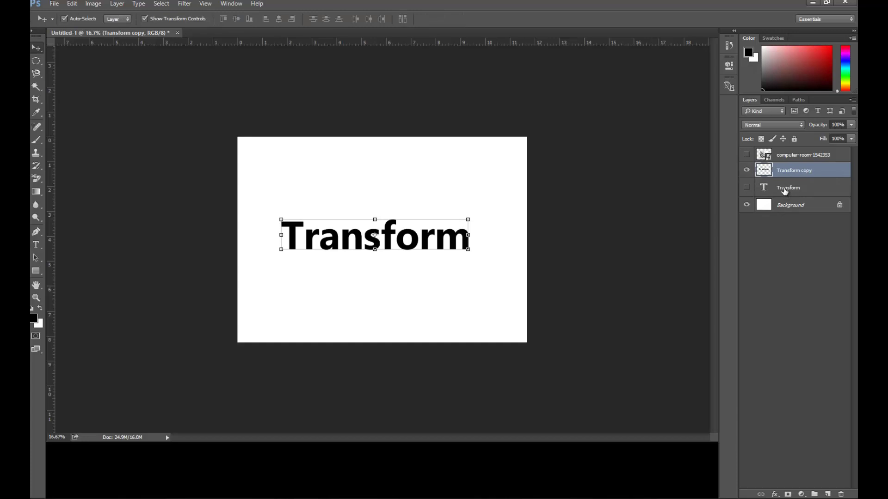
click(784, 190)
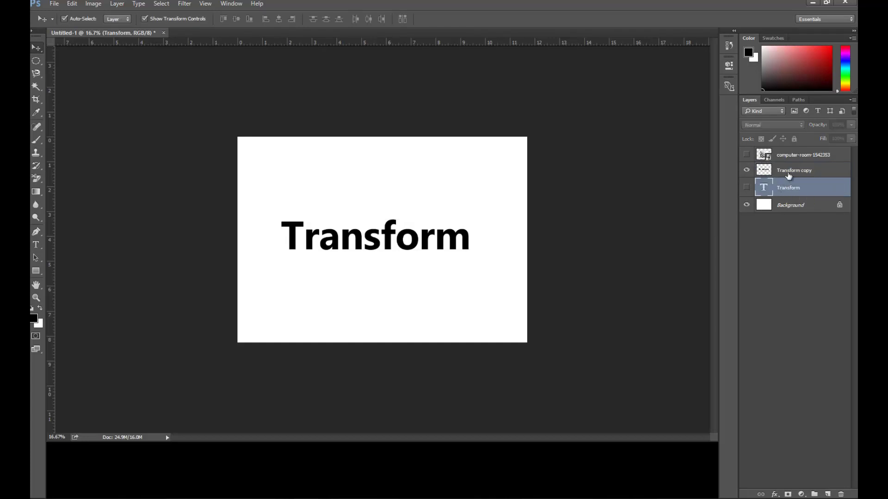
click(788, 175)
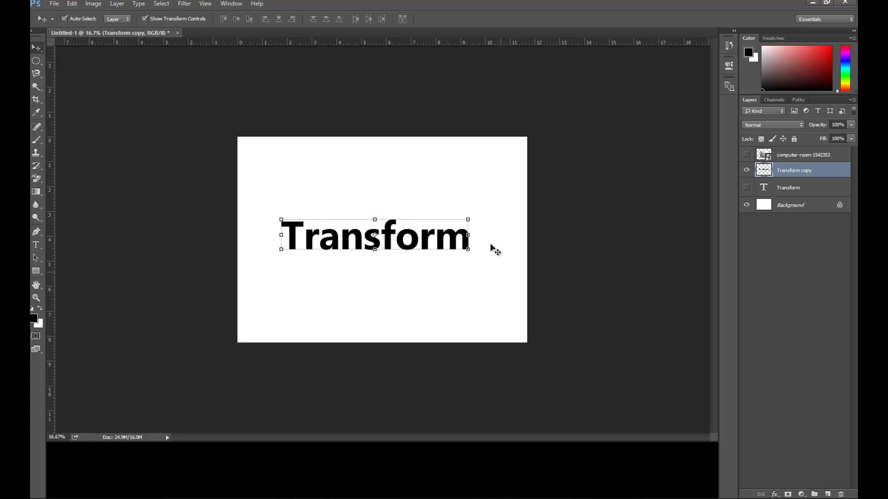
Nudge the Transform copy text up and right, then open its Free Transform modes list.
click(418, 243)
drag(419, 243, 421, 238)
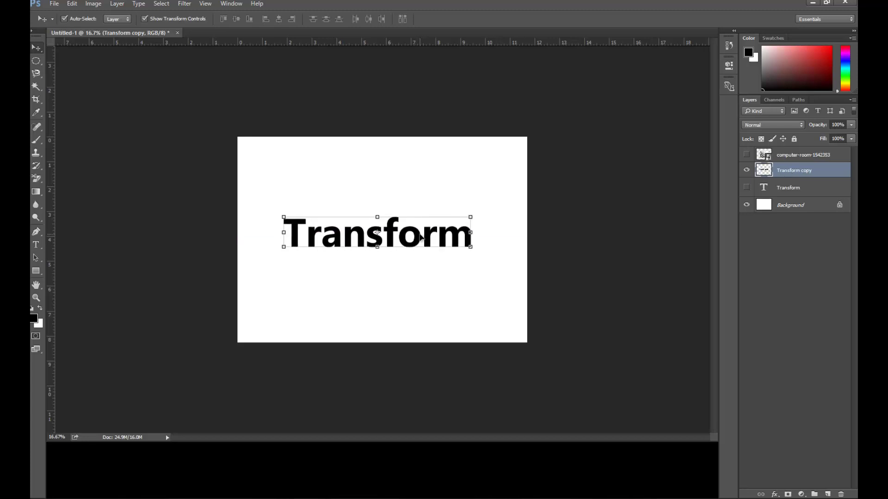
key(ctrl+t)
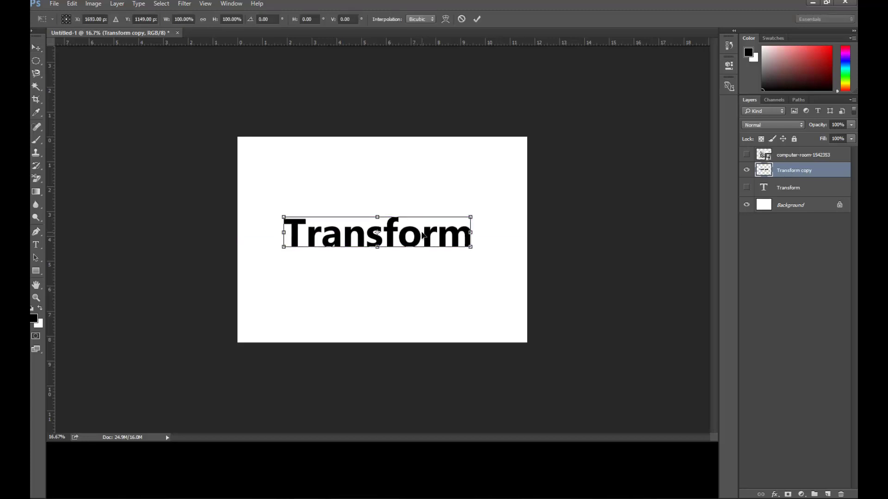
right_click(423, 235)
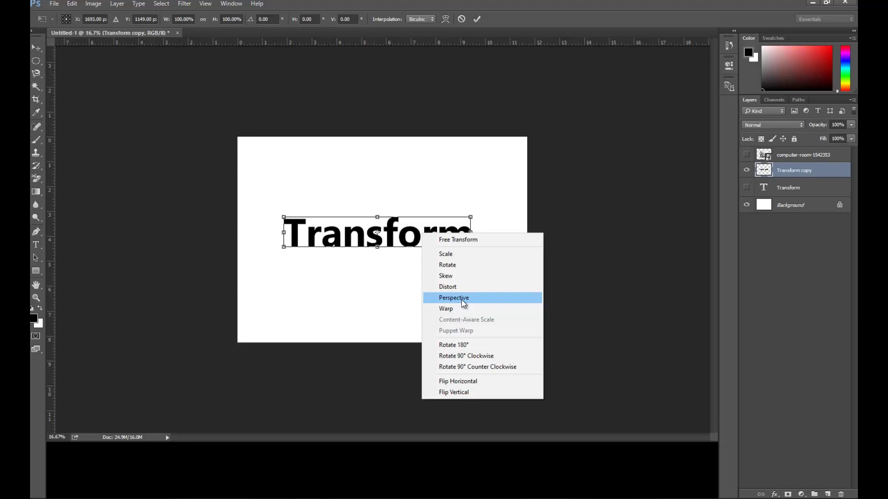
click(445, 310)
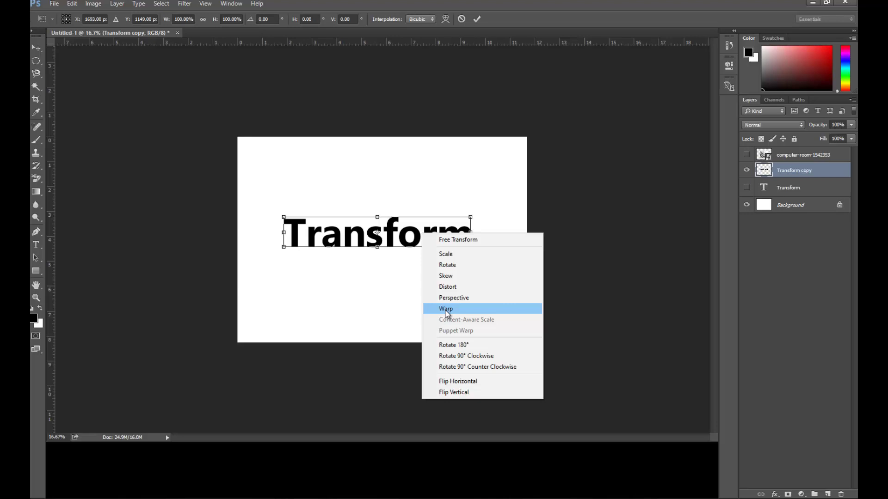
click(447, 313)
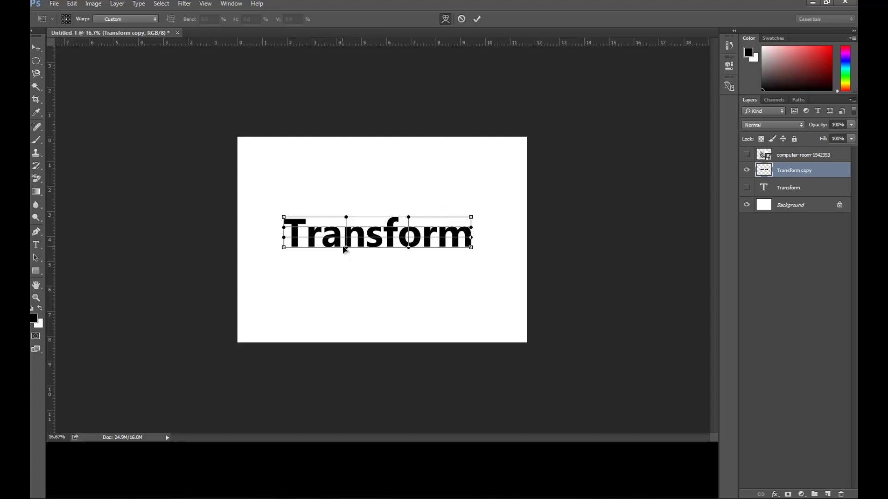
drag(345, 248, 338, 308)
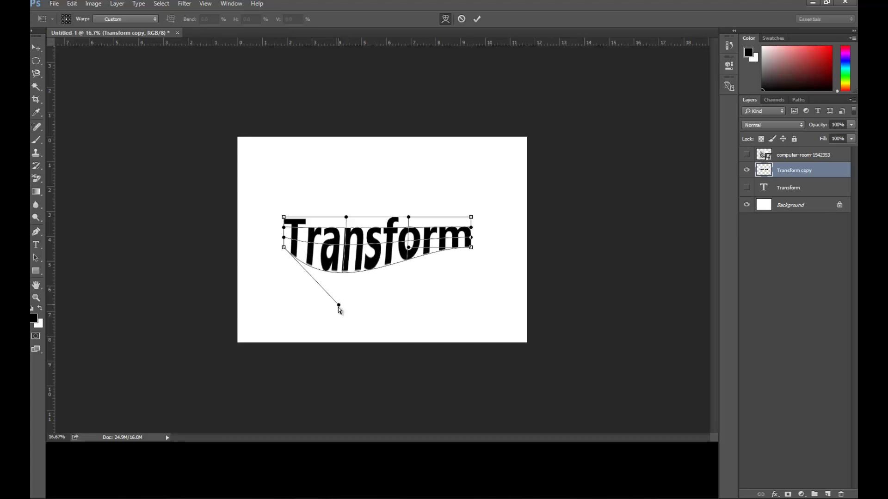
drag(408, 217, 449, 147)
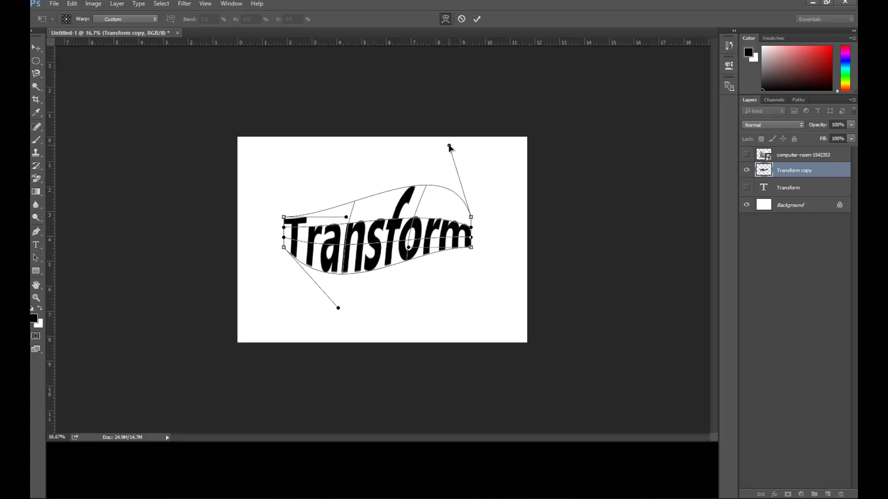
drag(471, 247, 504, 296)
drag(471, 230, 523, 166)
drag(347, 218, 308, 158)
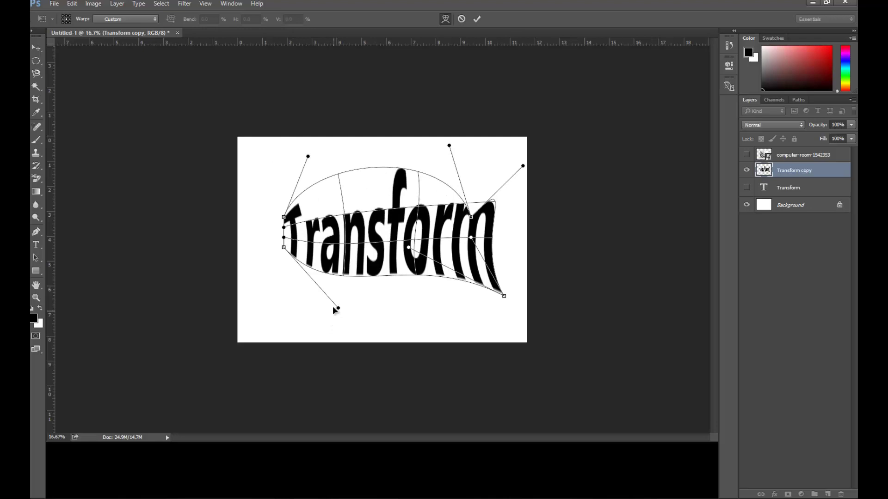
drag(338, 310, 303, 332)
drag(284, 238, 340, 242)
drag(409, 250, 300, 247)
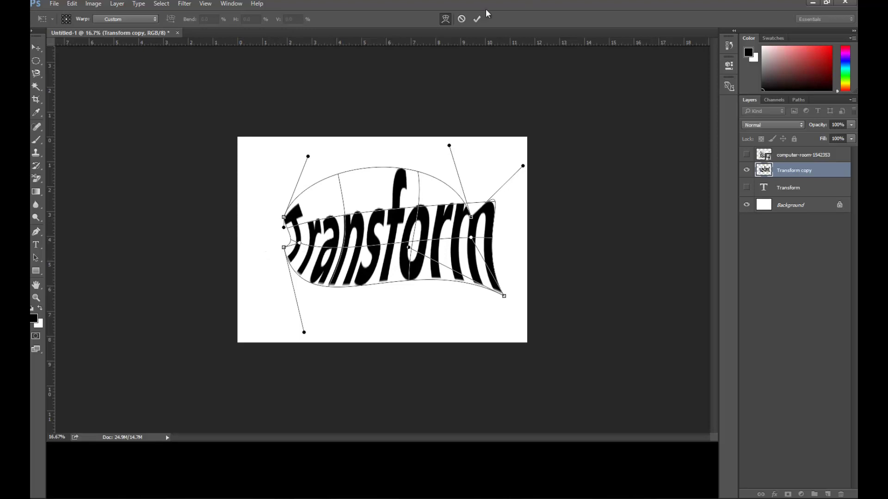
click(462, 19)
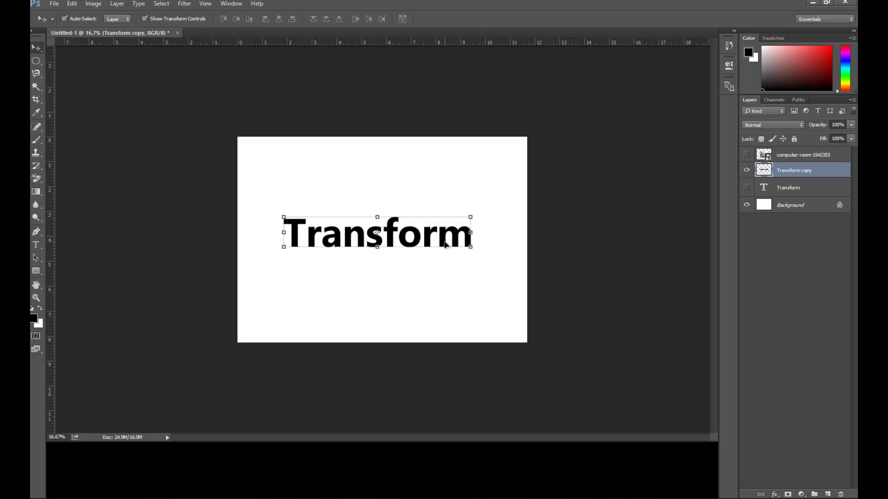
key(ctrl+t)
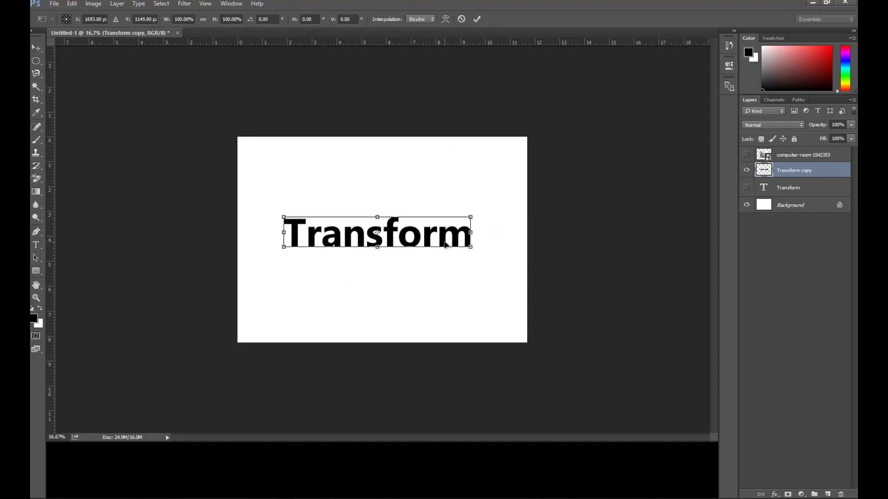
right_click(448, 241)
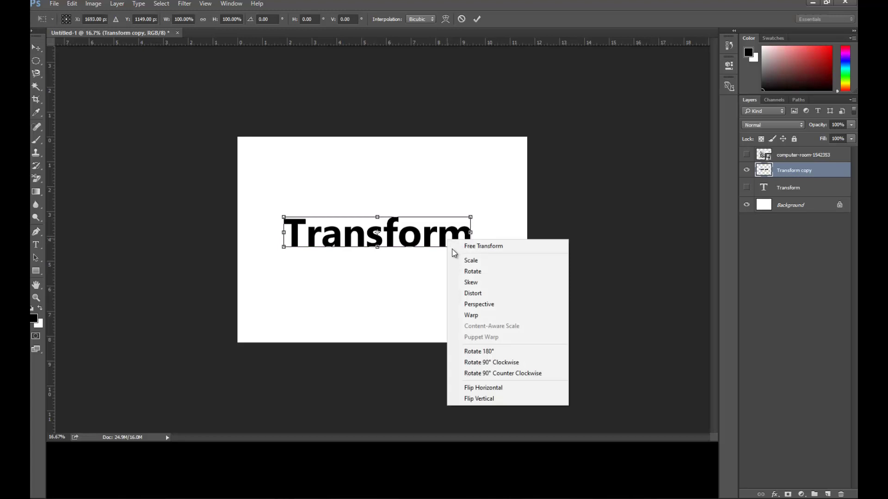
click(479, 305)
drag(472, 250, 505, 244)
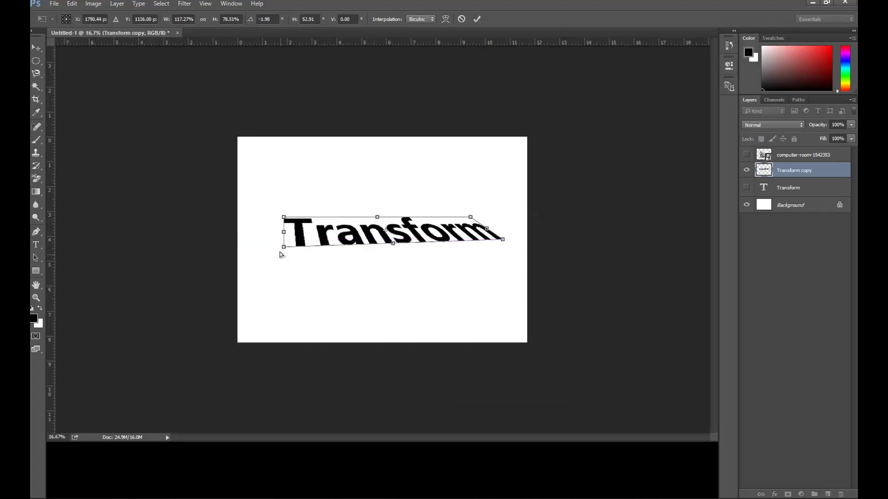
drag(283, 246, 299, 318)
drag(283, 216, 318, 248)
drag(437, 261, 413, 245)
right_click(413, 246)
click(439, 307)
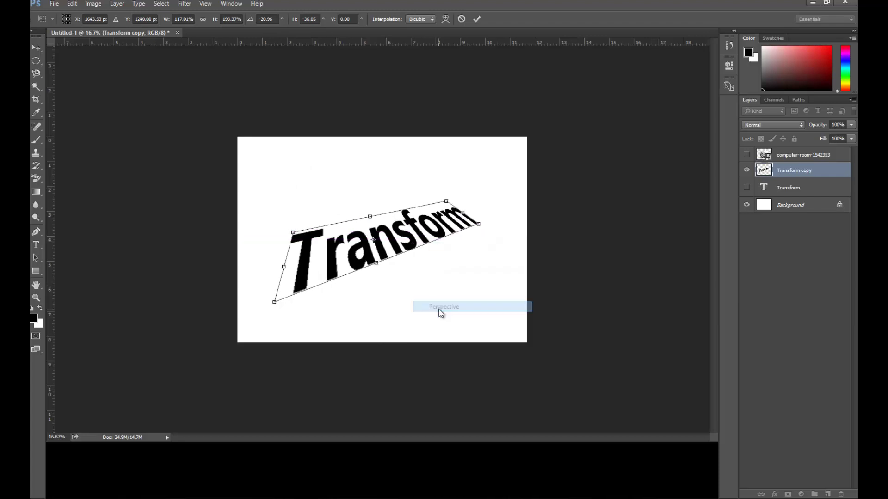
drag(480, 226, 462, 233)
drag(446, 202, 470, 196)
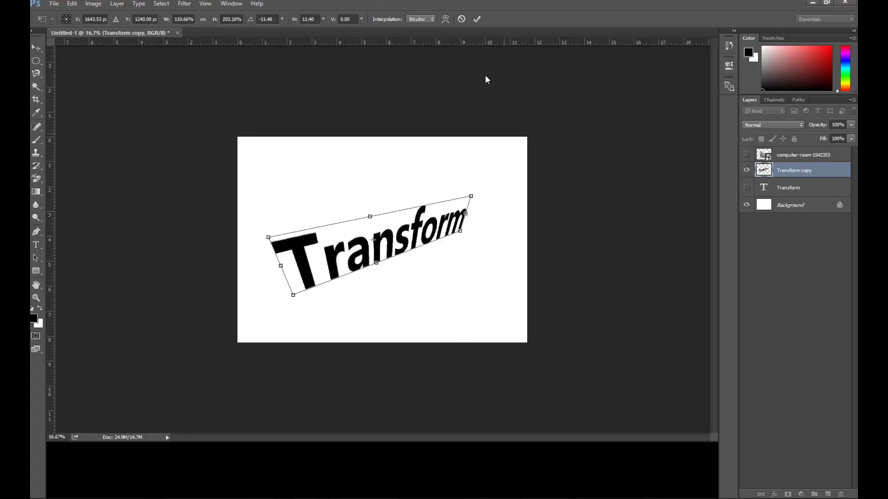
click(462, 19)
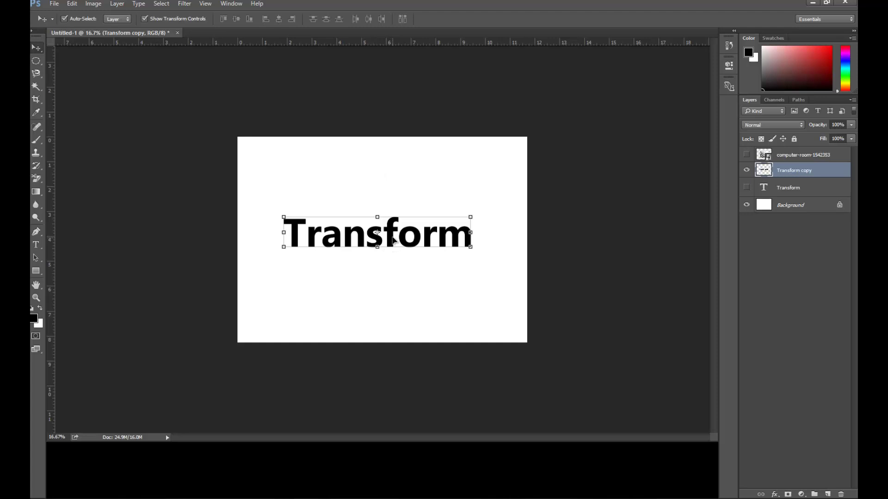
Apply a Perspective taper to Transform copy, tall on the left, and reposition it slightly up and right.
key(ctrl+t)
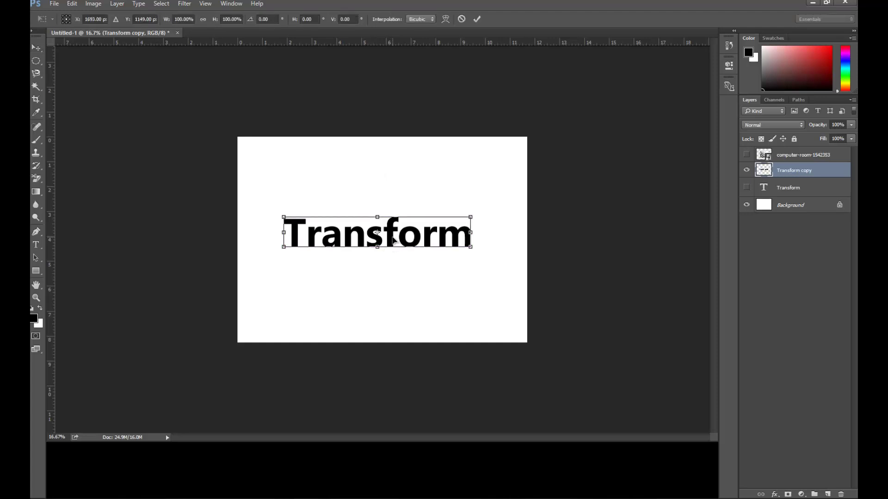
right_click(393, 238)
click(416, 301)
drag(284, 247, 283, 277)
drag(348, 254, 314, 267)
drag(436, 239, 437, 250)
mouse_move(382, 254)
mouse_down()
mouse_move(410, 252)
mouse_move(396, 255)
mouse_up()
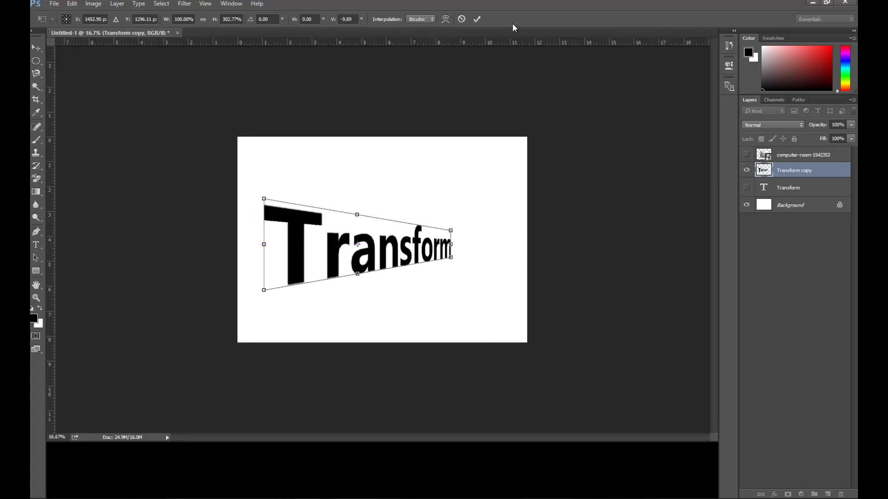
click(477, 19)
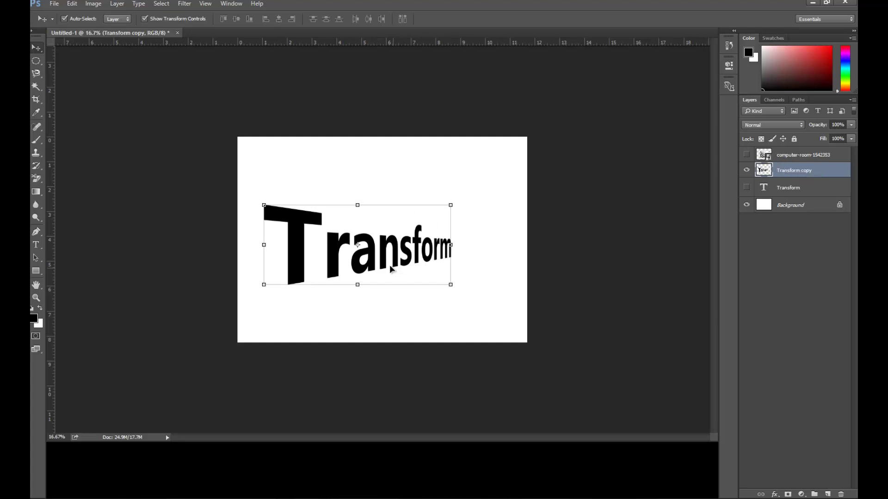
drag(375, 262, 381, 262)
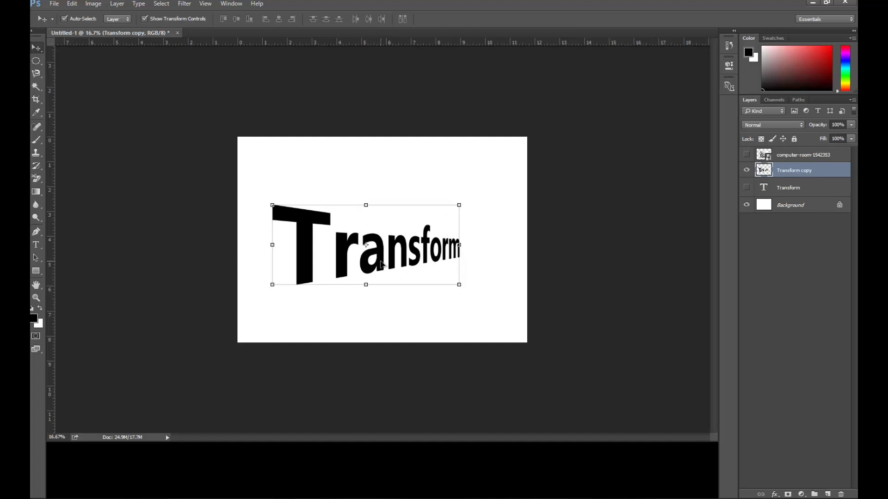
mouse_move(379, 258)
mouse_down()
mouse_move(395, 253)
mouse_move(389, 253)
mouse_up()
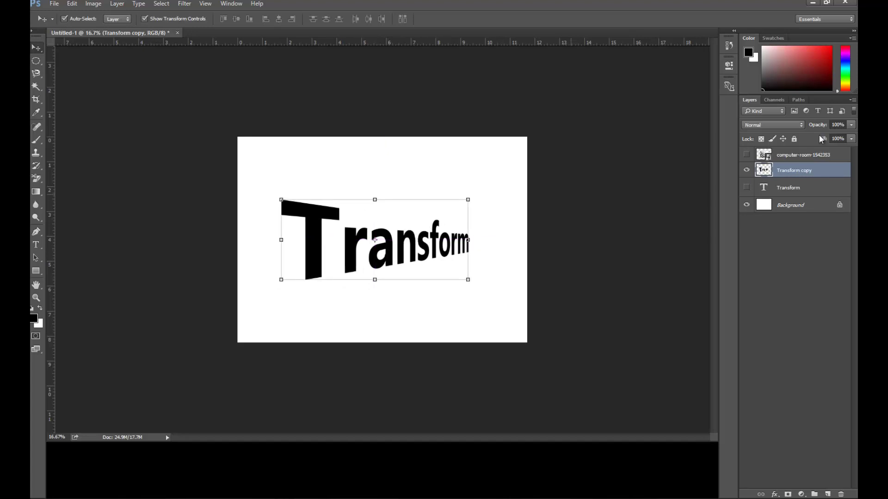
Hide the Transform copy text, show the computer-room photo, and move it slightly down.
click(746, 171)
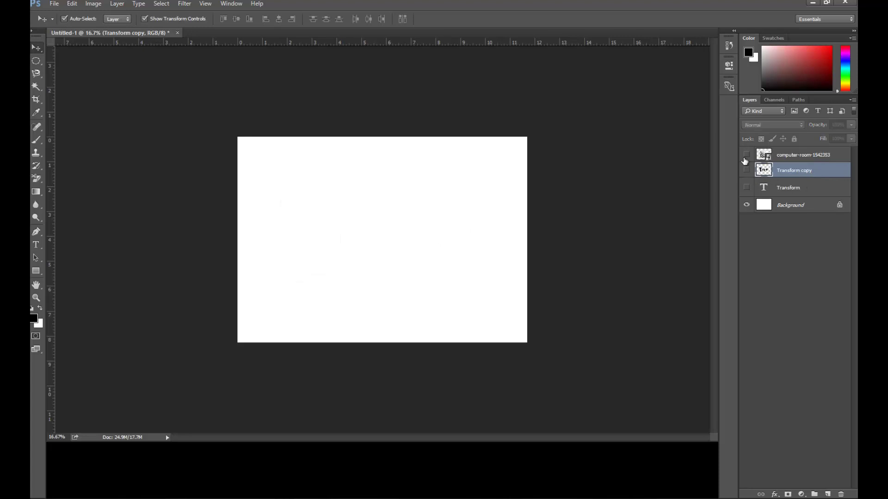
click(746, 155)
drag(380, 234, 374, 243)
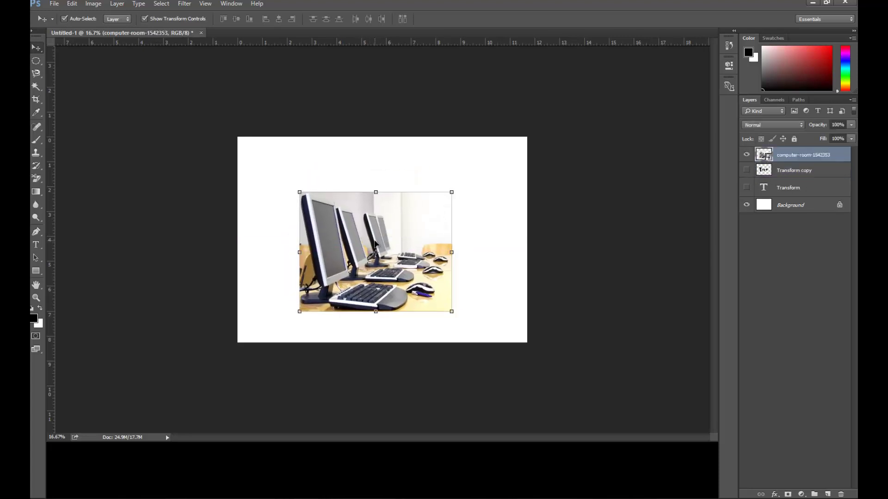
Try a Perspective reshape of the photo's corners, then undo it to restore the rectangle.
key(ctrl+t)
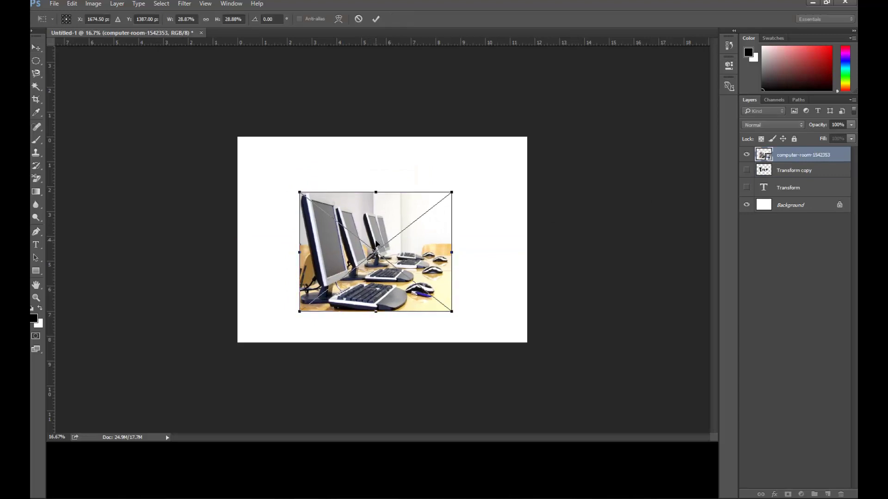
right_click(376, 245)
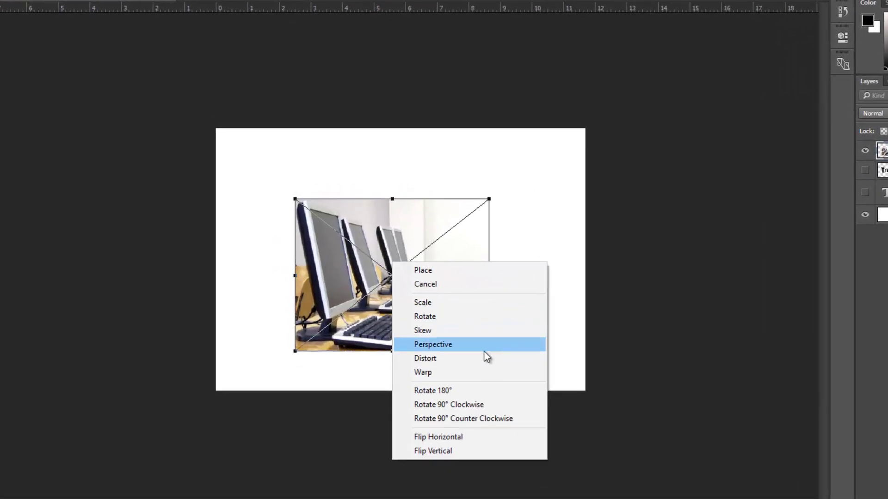
click(432, 344)
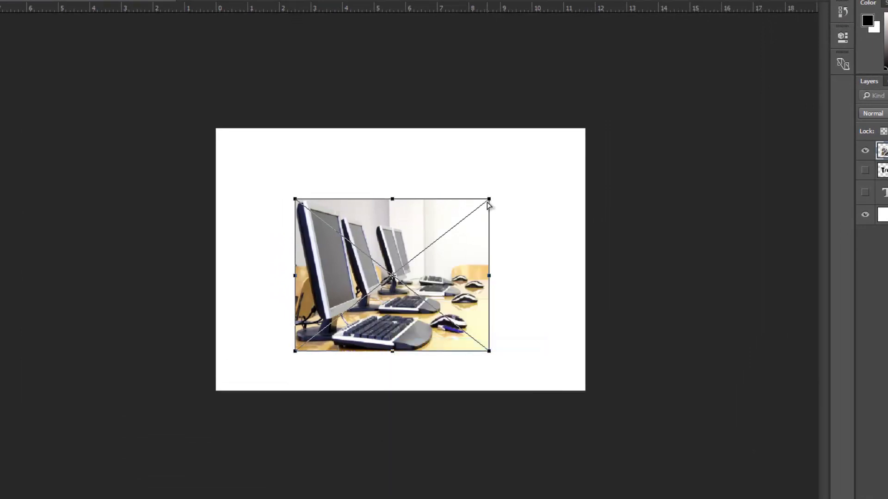
drag(488, 216, 488, 248)
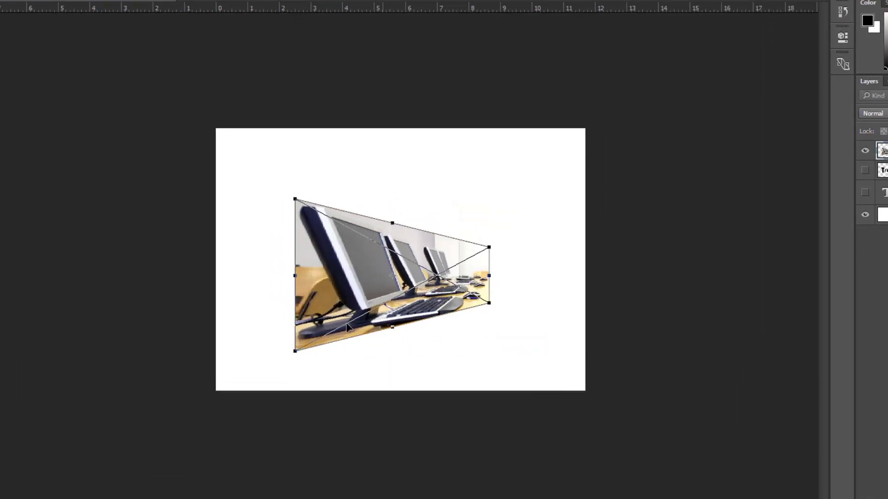
drag(295, 199, 291, 169)
drag(342, 225, 321, 203)
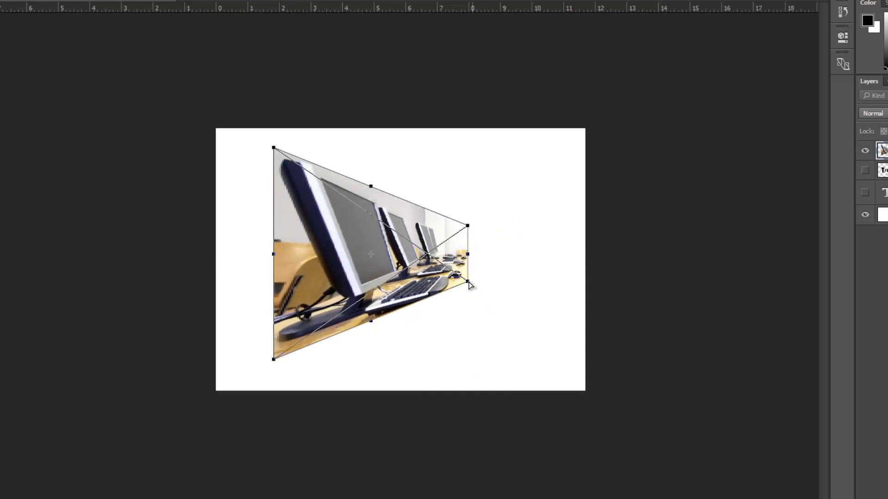
drag(472, 287, 471, 300)
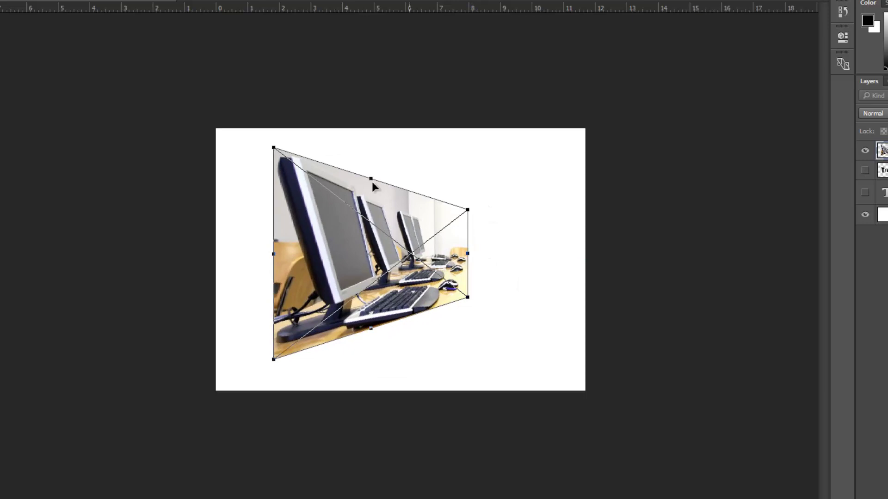
drag(371, 180, 473, 238)
mouse_move(274, 360)
mouse_down()
mouse_move(341, 382)
mouse_move(282, 356)
mouse_move(274, 299)
mouse_move(276, 354)
mouse_up()
drag(322, 171, 361, 200)
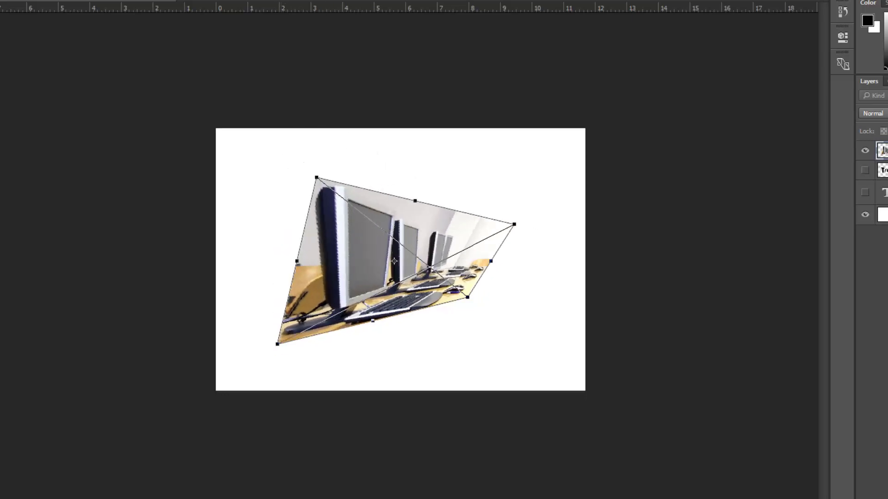
key(ctrl+z)
Distort the photo's corners so its top edge slopes down rightward, then hide the photo layer.
key(ctrl+alt+z)
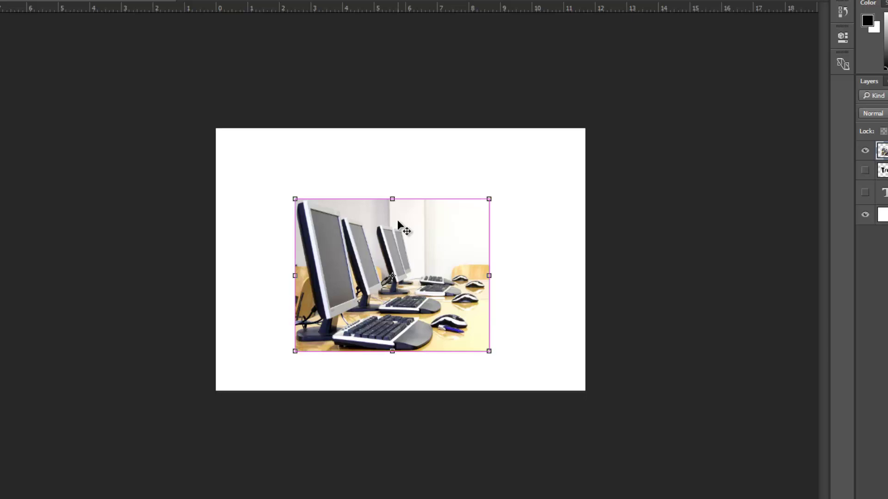
right_click(391, 254)
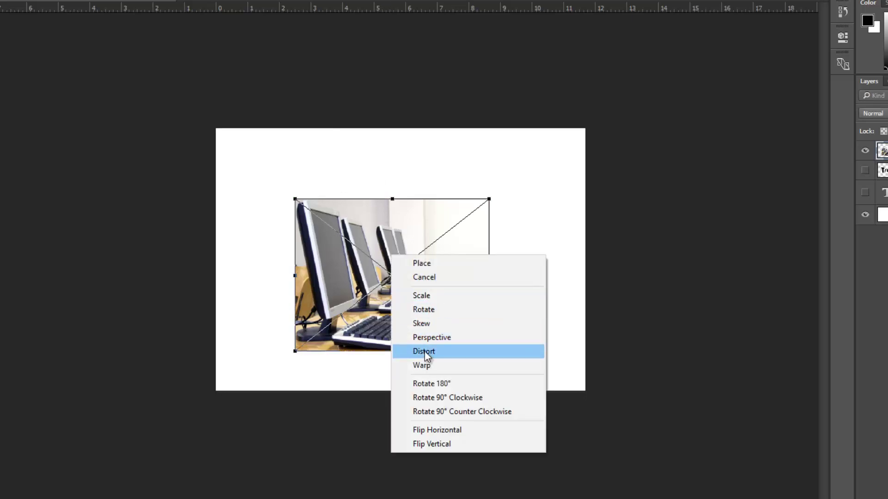
click(425, 352)
drag(425, 209, 418, 176)
drag(493, 355, 548, 320)
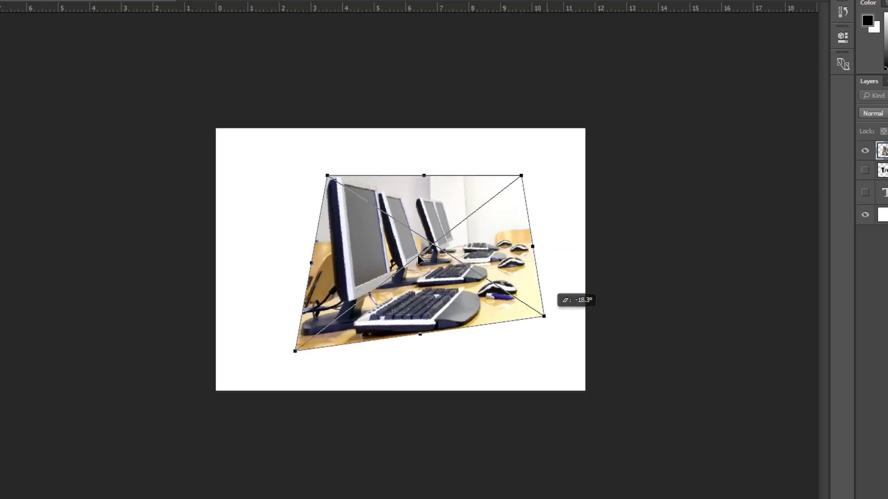
drag(330, 176, 301, 156)
drag(544, 318, 523, 366)
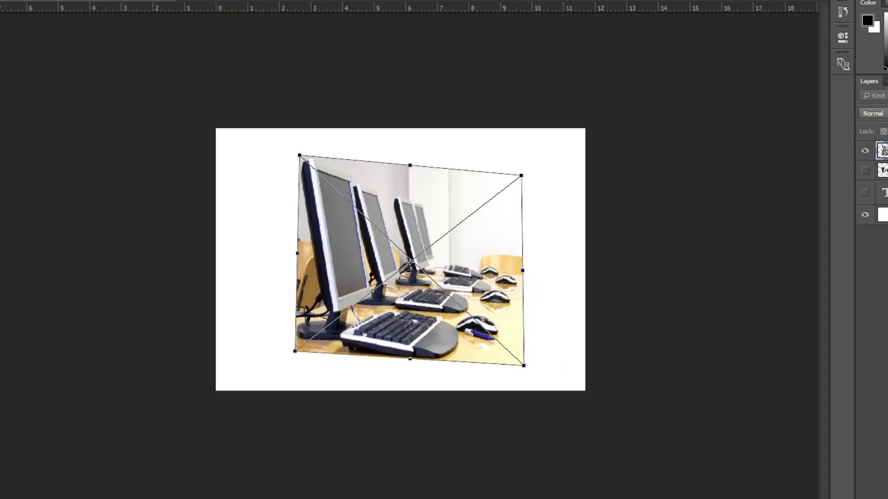
click(864, 151)
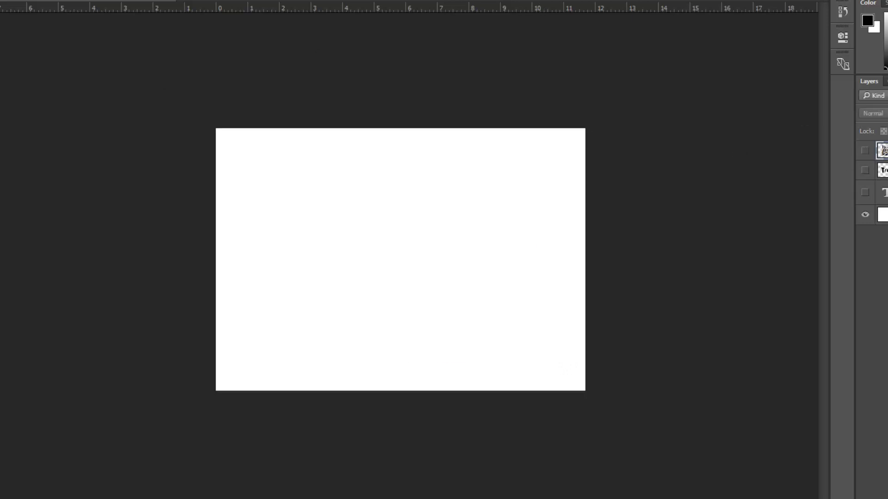
Draw a black rectangle across the canvas centre and start a Perspective transform on it.
drag(424, 311, 510, 323)
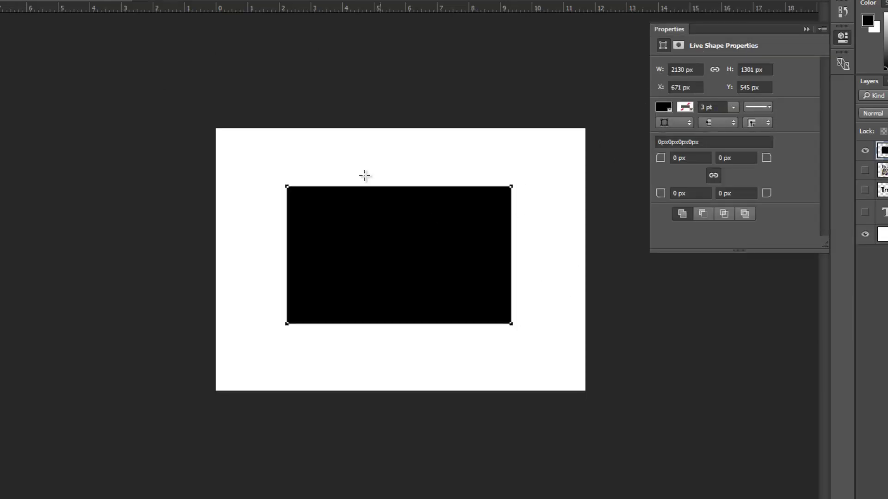
key(ctrl+t)
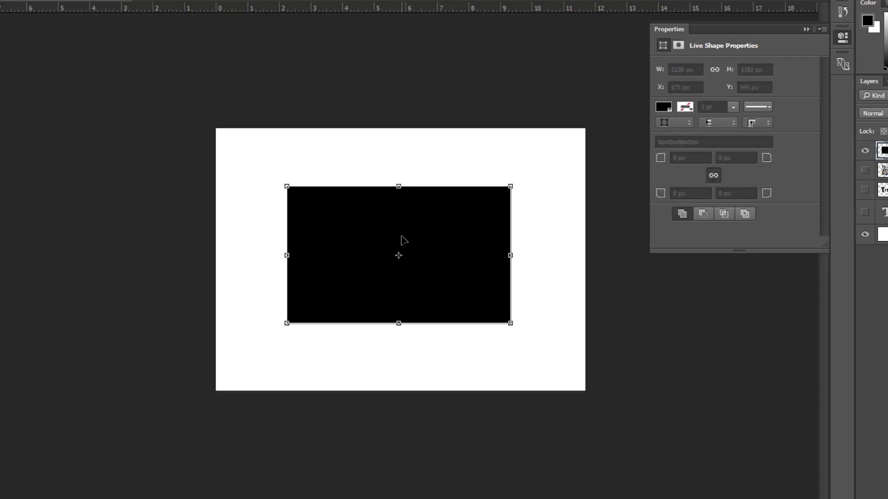
right_click(402, 238)
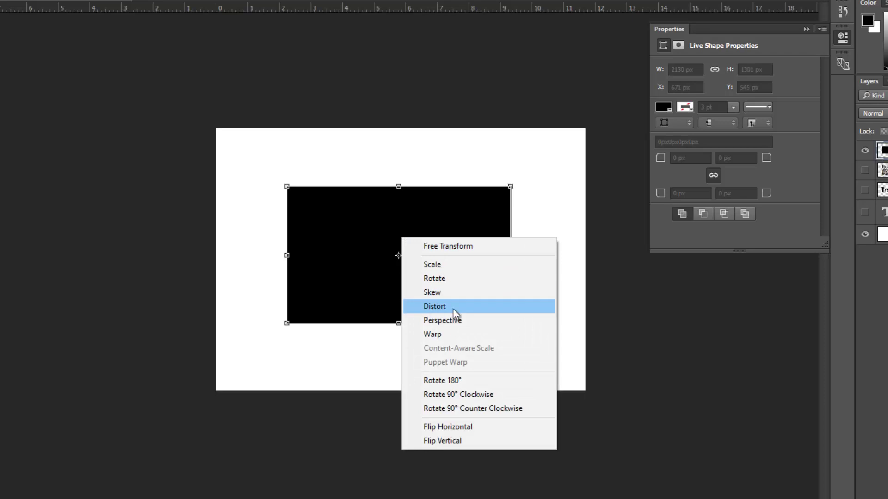
click(440, 321)
Drag the rectangle's corners into a lopsided, irregular four-sided shape.
drag(511, 188, 511, 232)
drag(287, 324, 313, 370)
drag(290, 143, 329, 184)
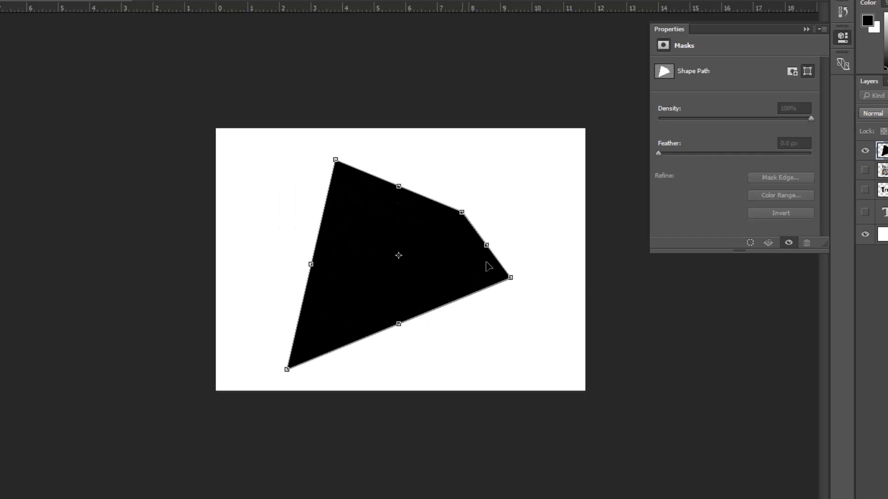
drag(511, 280, 487, 321)
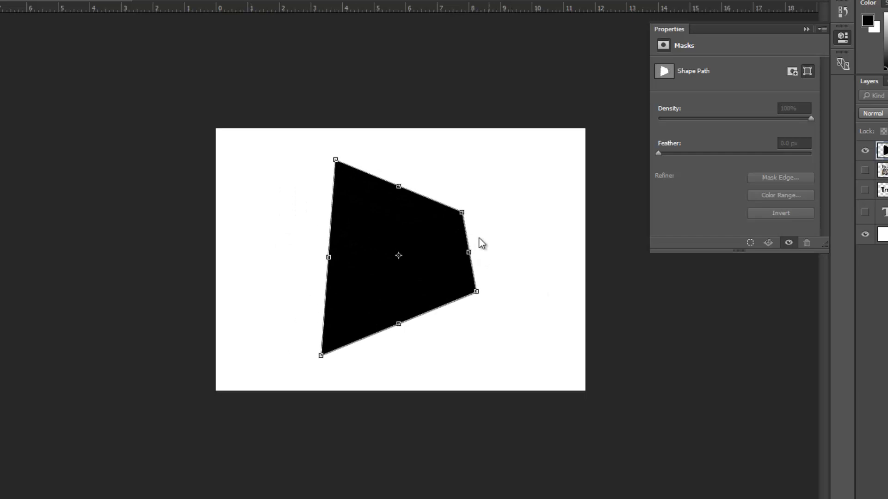
drag(471, 215, 493, 235)
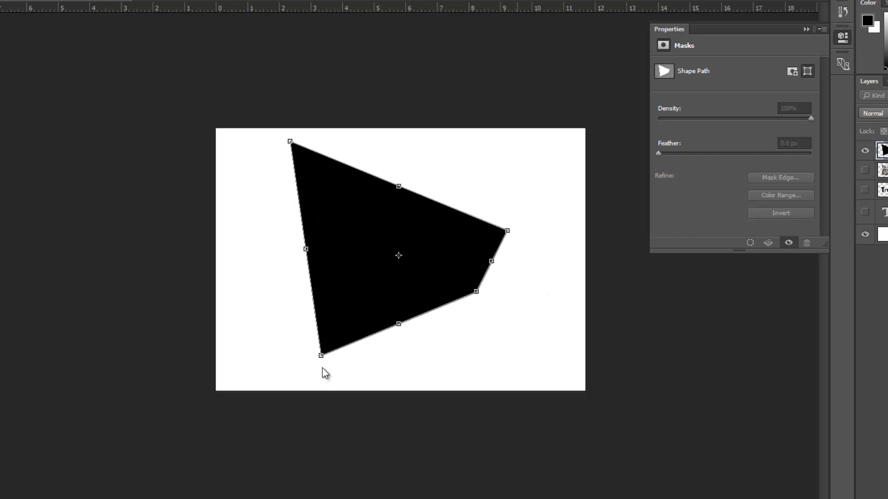
drag(322, 357, 360, 341)
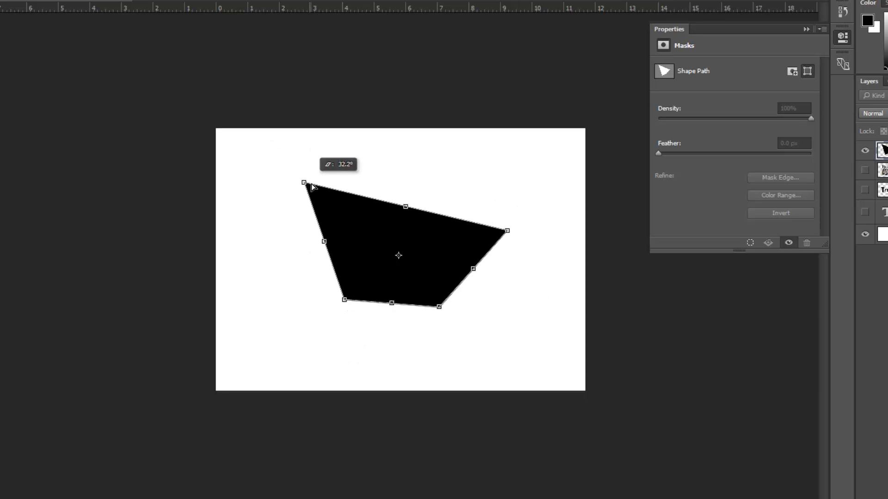